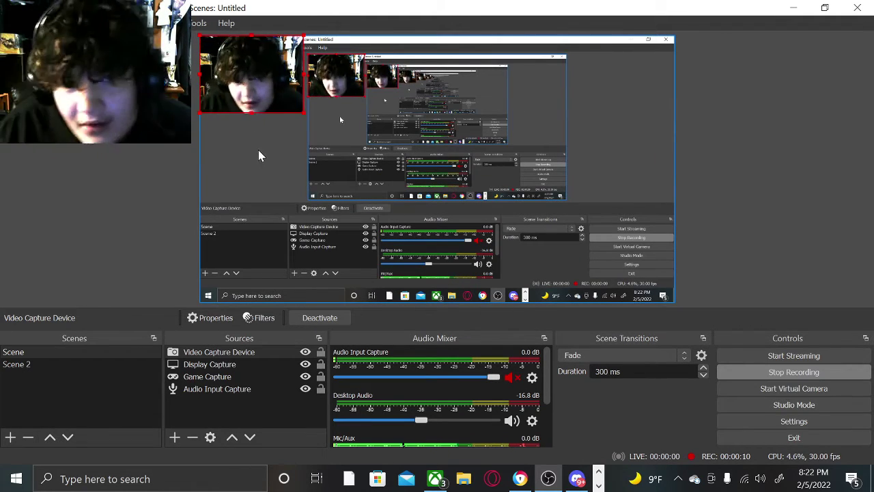
Deselect the Video Capture Device, glance at Discord and the browser, then return to OBS.
click(161, 275)
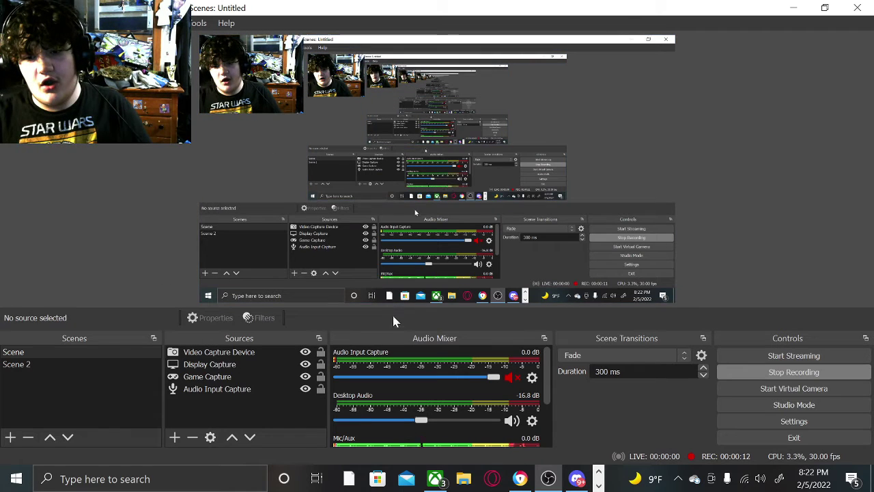
click(577, 478)
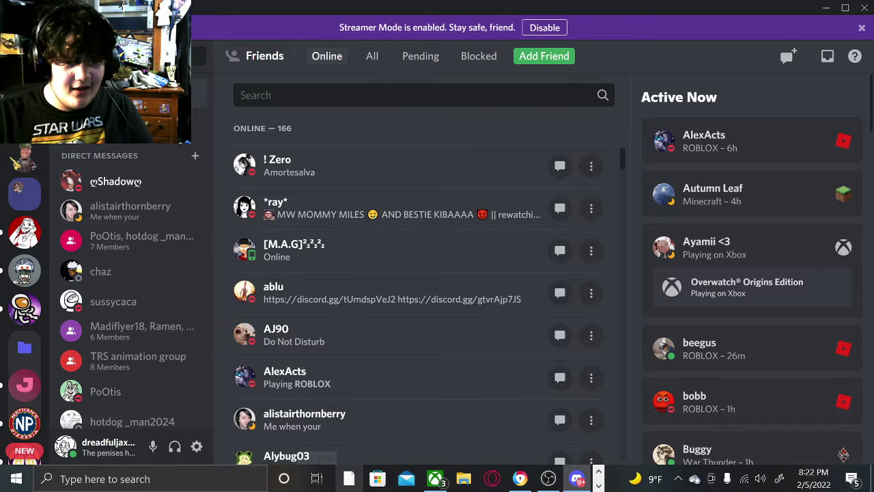
click(521, 478)
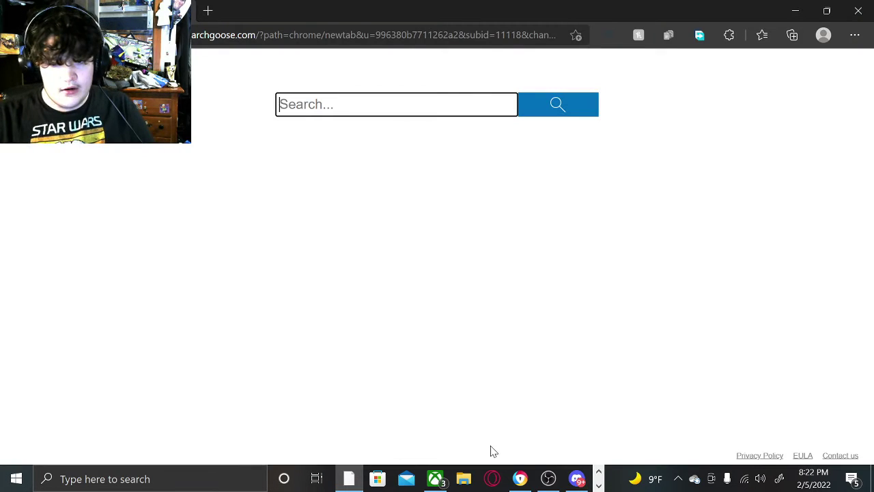
click(549, 478)
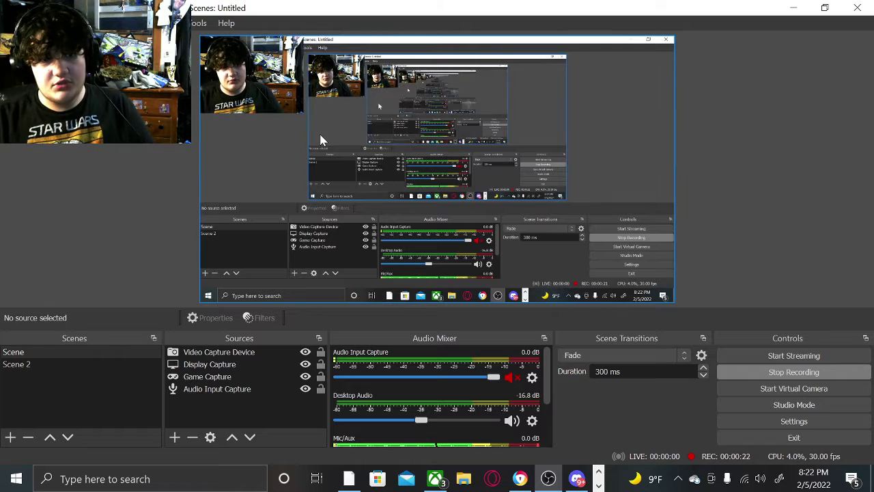